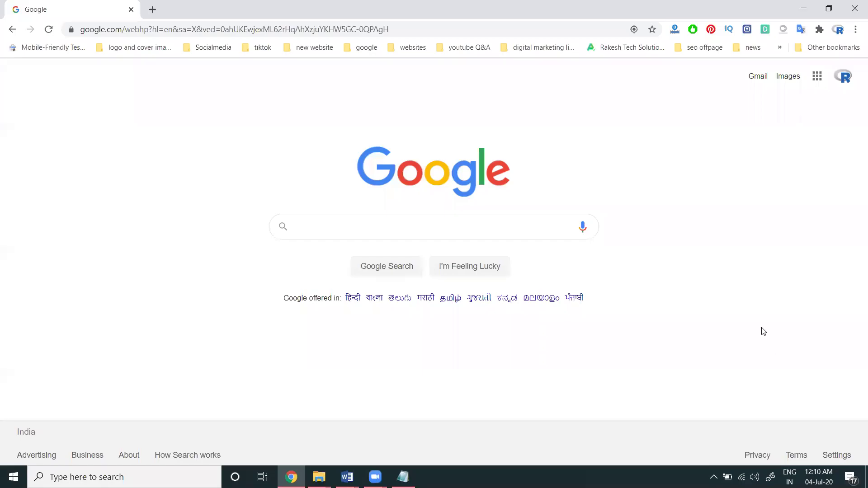
text(h)
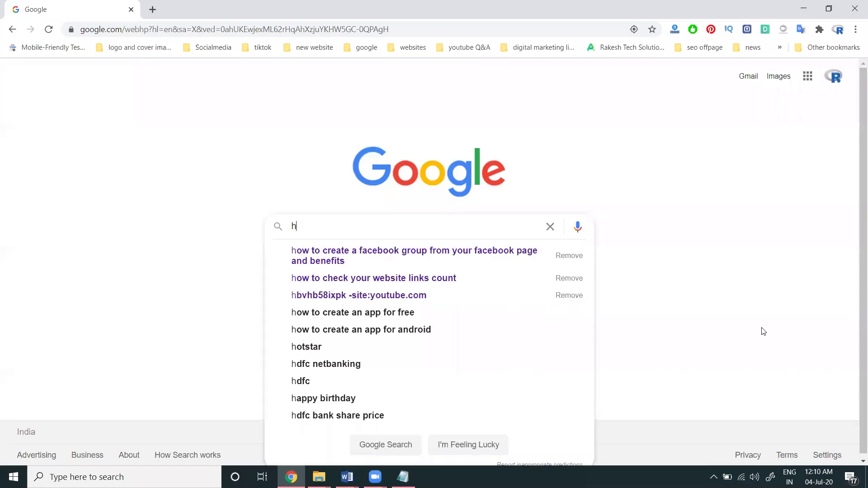
text(elo)
Step: Search Google for 'helo', then return to the Google homepage
key(Return)
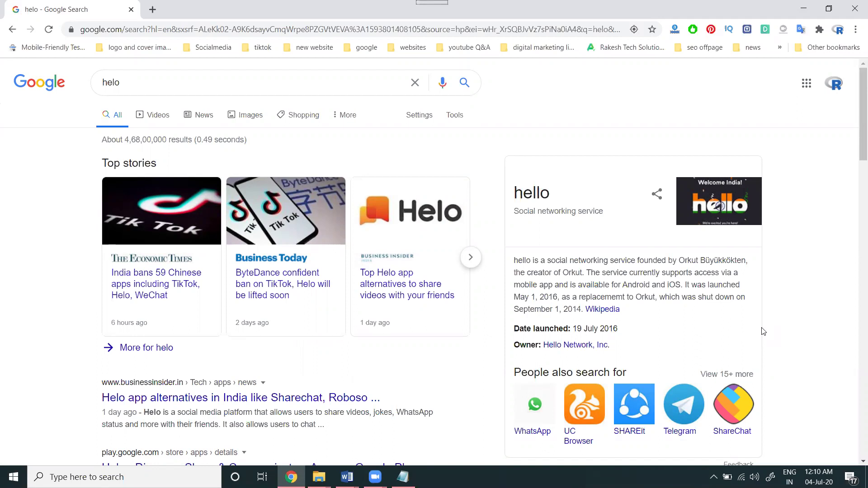
click(41, 83)
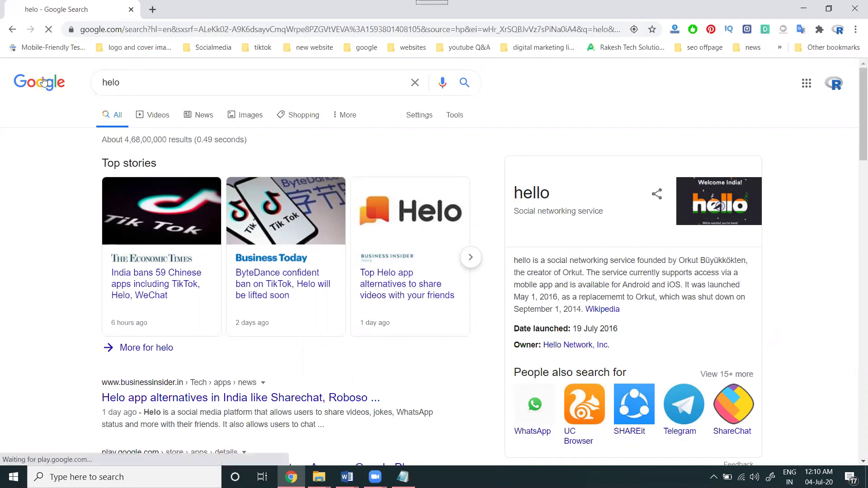
Step: Open Google Play in a new tab from the Google apps list and go to Apps
click(817, 78)
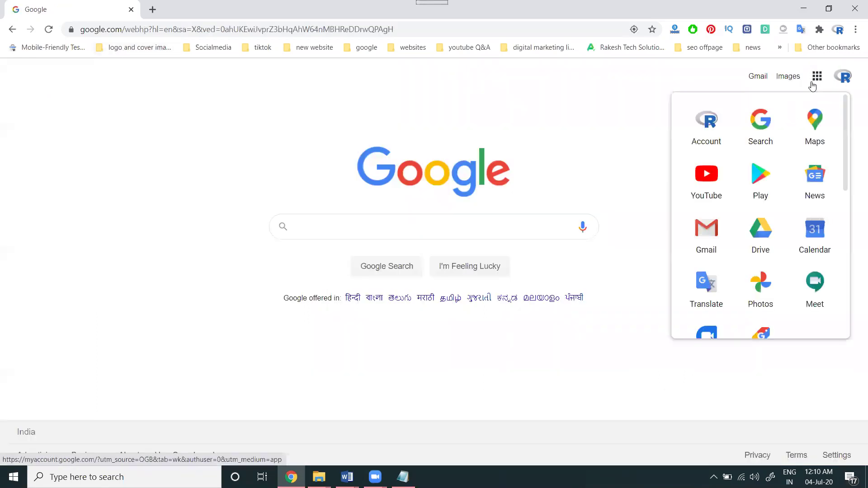
click(758, 179)
click(224, 10)
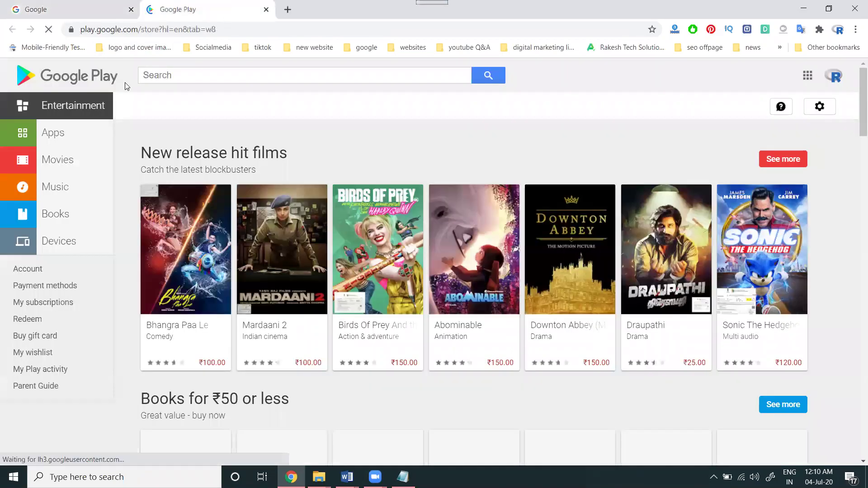
click(61, 134)
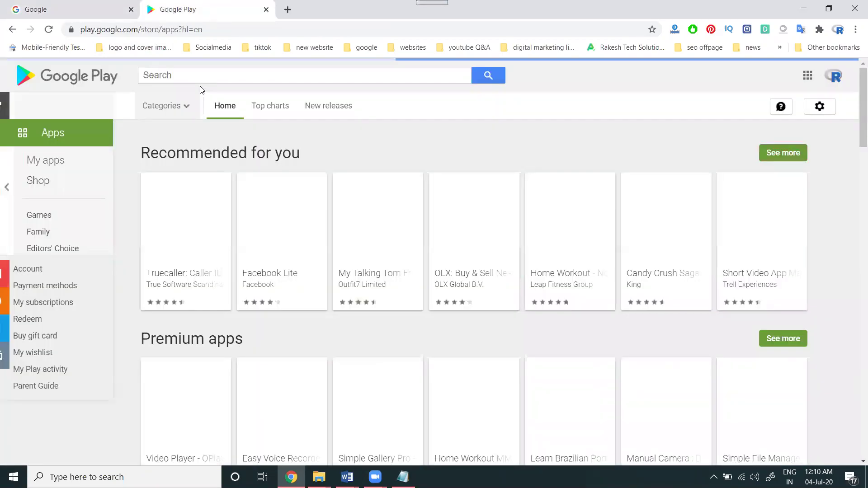
Step: Search the store for 'share chat' and open the ShareChat – Made in India page
click(199, 73)
text(sha)
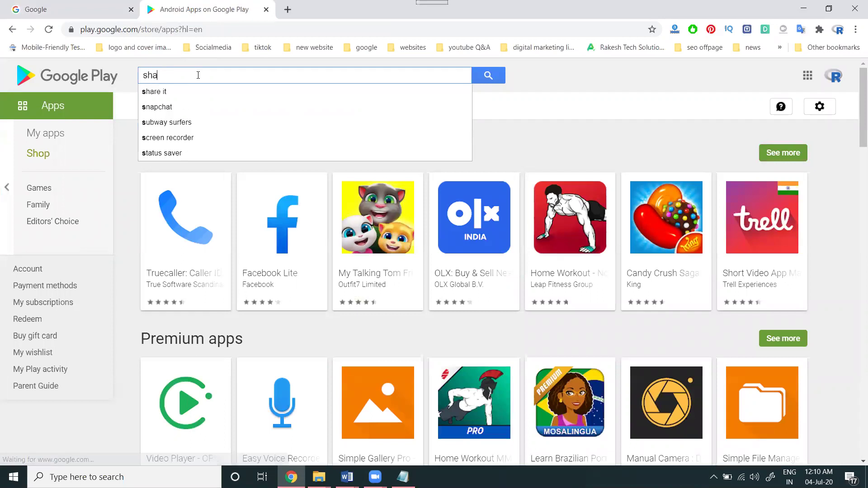
text(re chat)
key(Return)
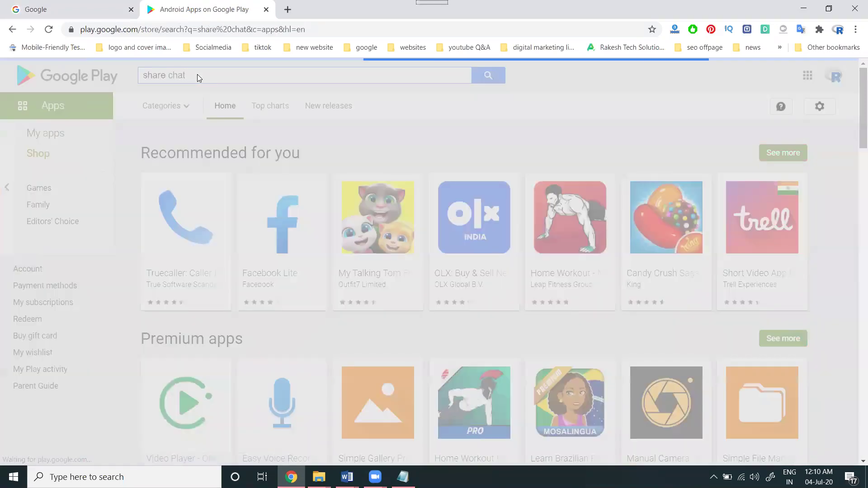
click(206, 237)
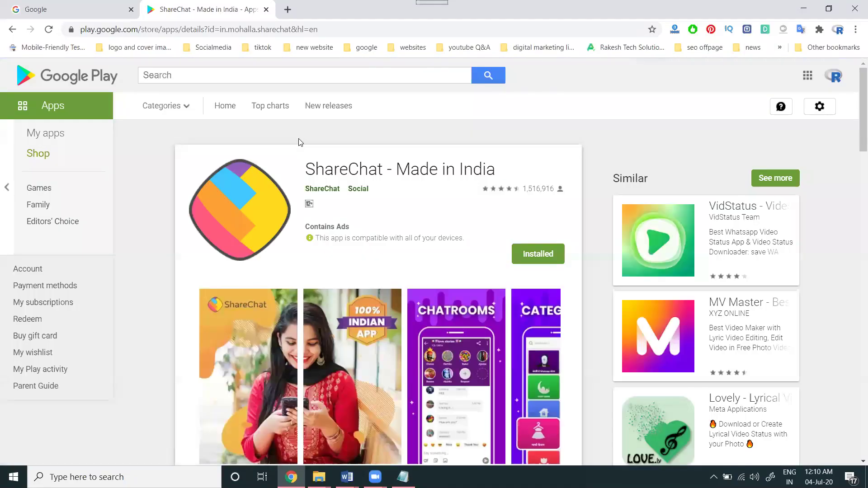
scroll(298, 142, down, 2)
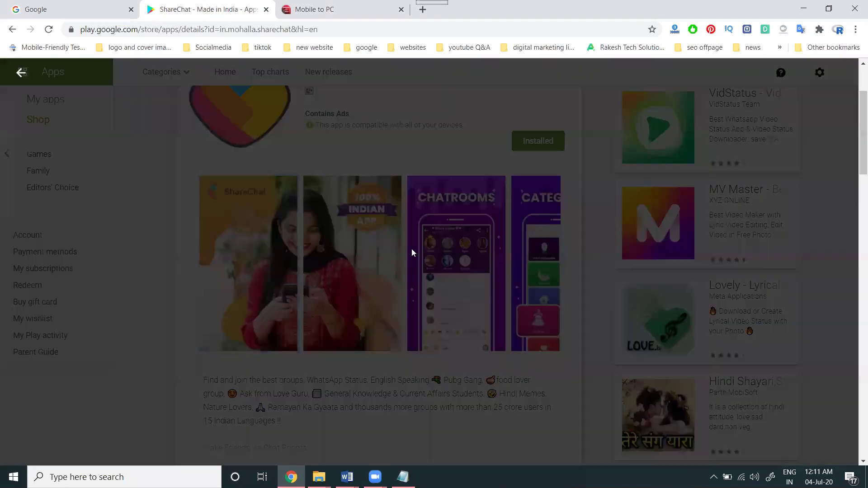
Step: Page through screenshots from 100% Indian App to Videos, then step back to Celebrities
click(830, 276)
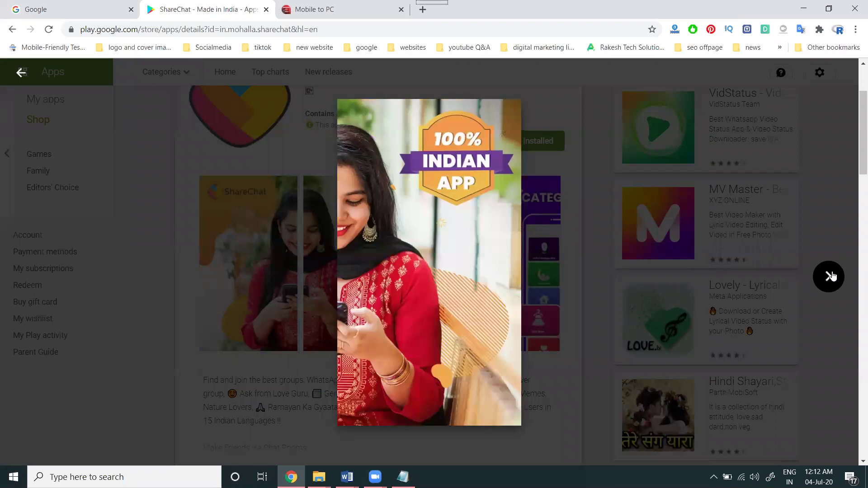
click(829, 276)
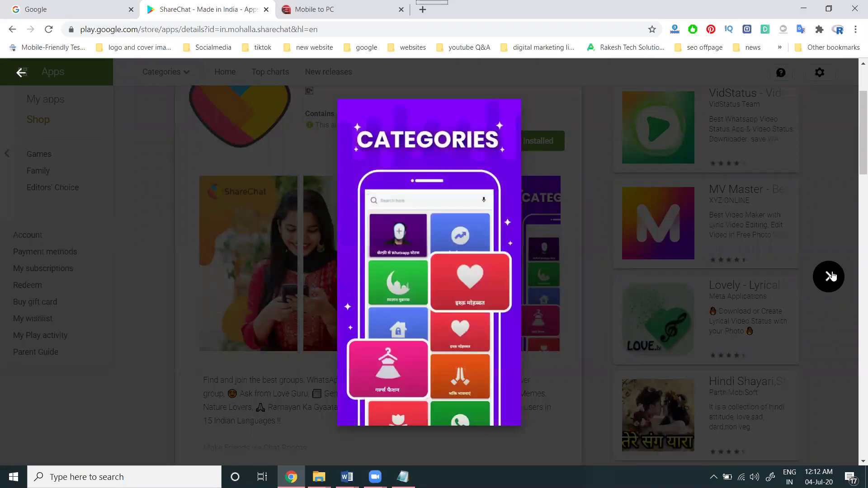
click(830, 276)
click(830, 276)
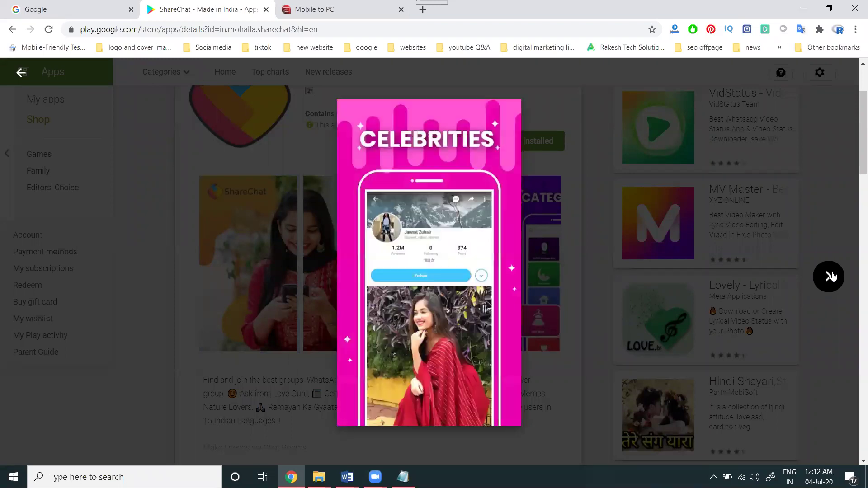
click(830, 276)
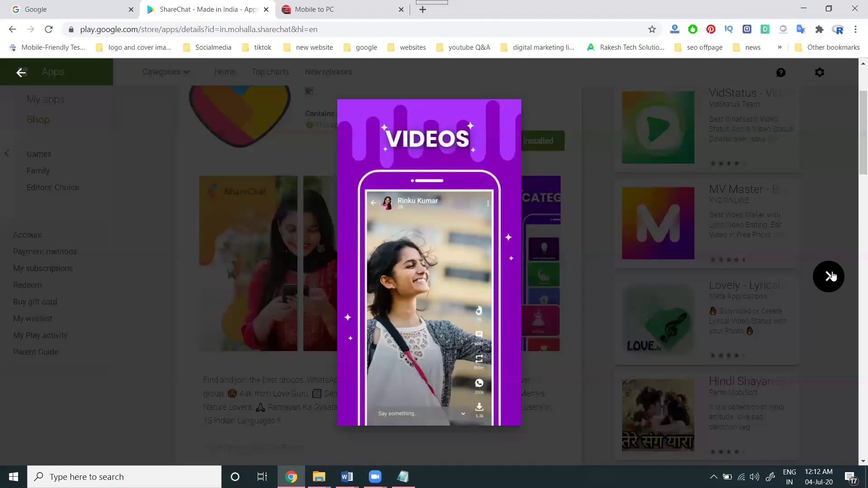
mouse_move(10, 238)
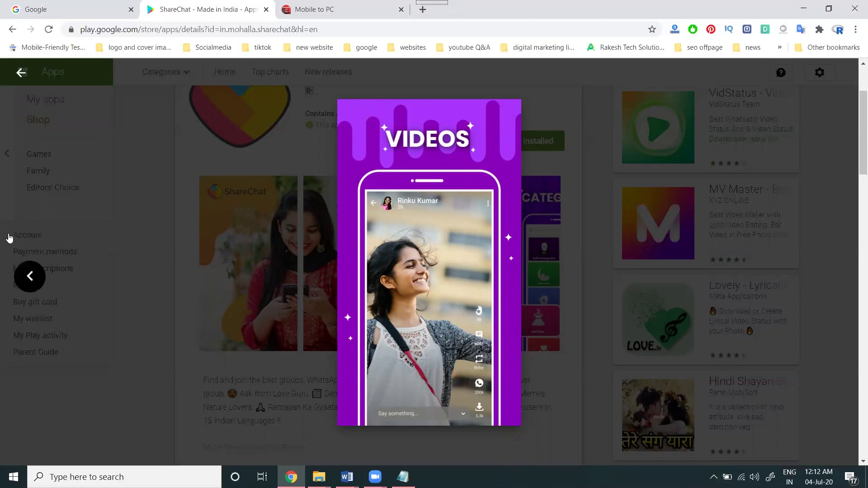
click(29, 280)
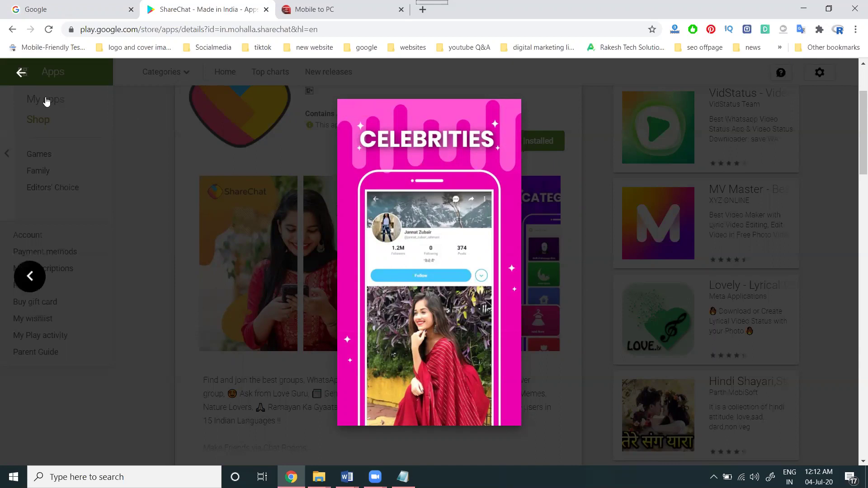
Step: Close the enlarged Celebrities screenshot to return to ShareChat's details page
click(158, 151)
mouse_move(239, 210)
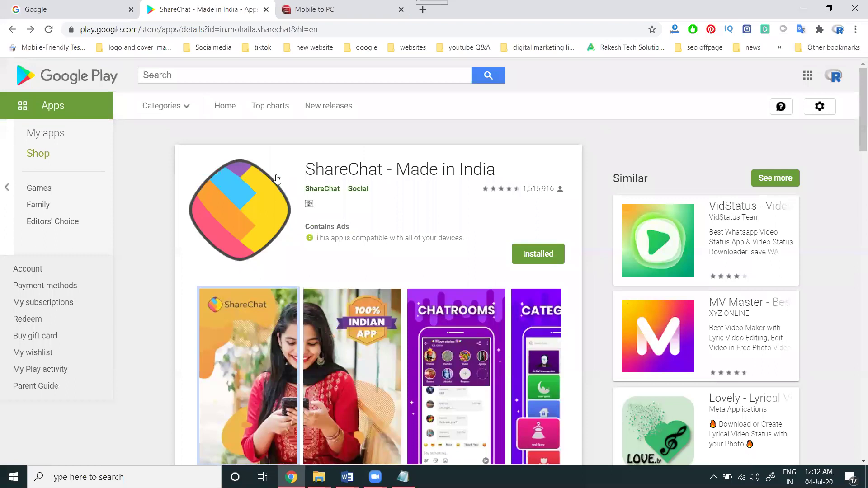